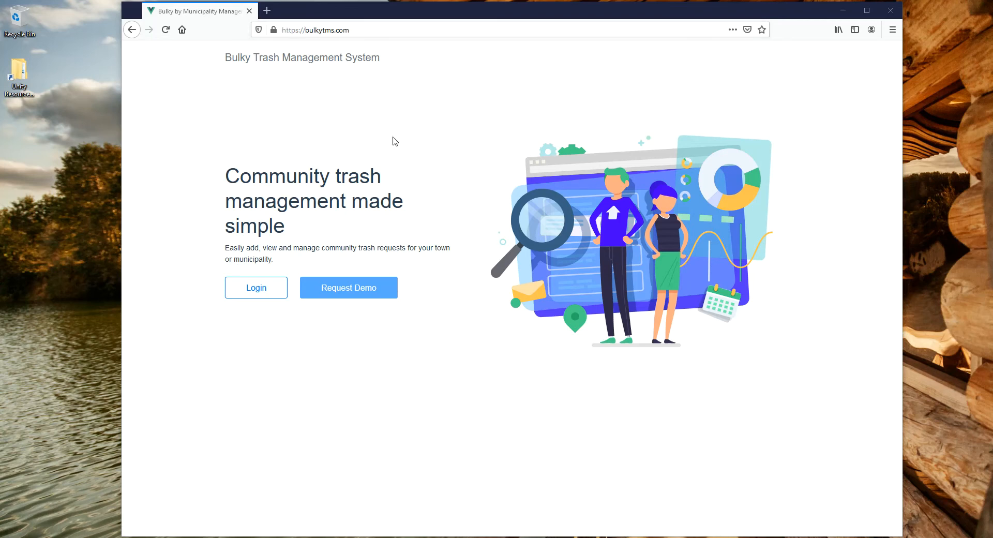
# Log in with the administrator's e-mail and account password, and decline saving the login in the browser.
pyautogui.click(271, 290)
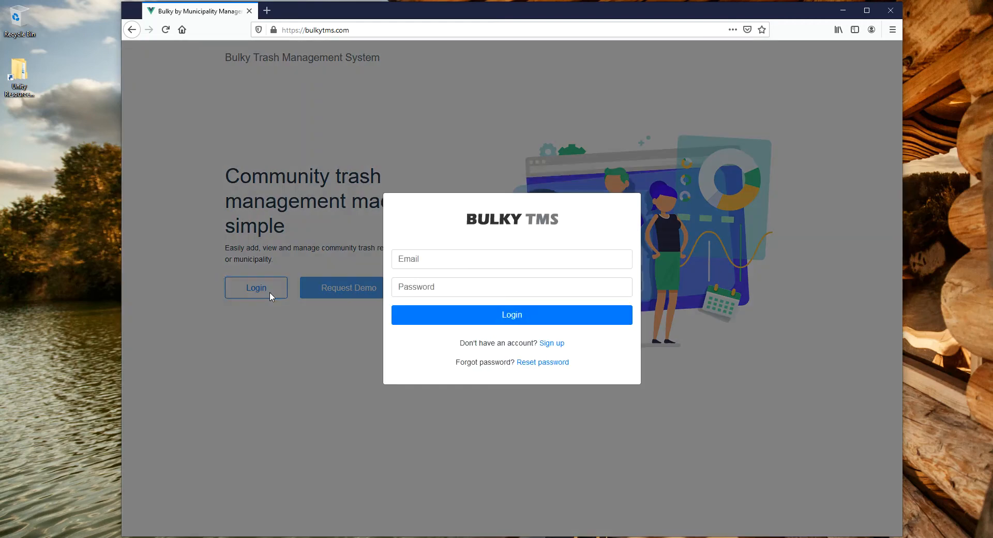
pyautogui.click(444, 258)
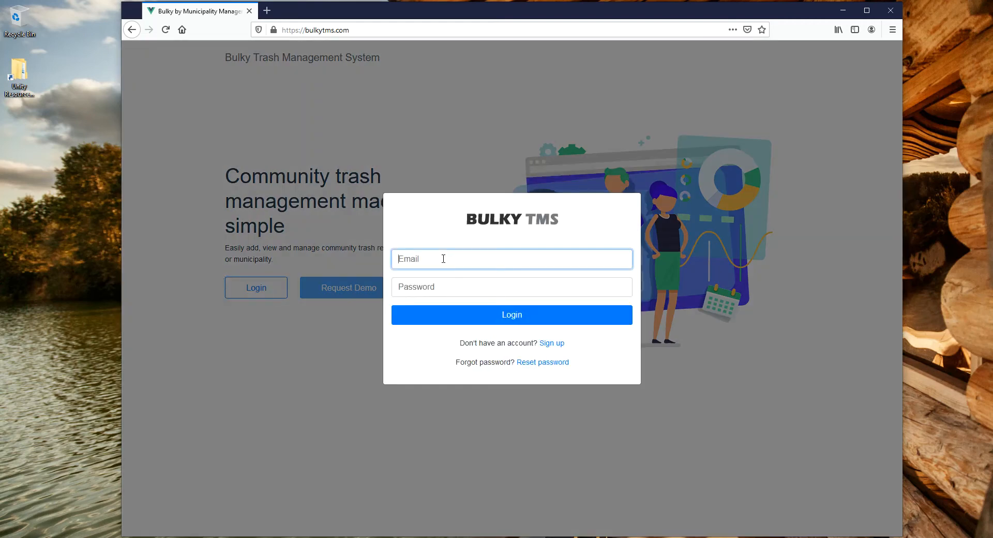
pyautogui.press('Tab')
pyautogui.write('*********')
pyautogui.press('Return')
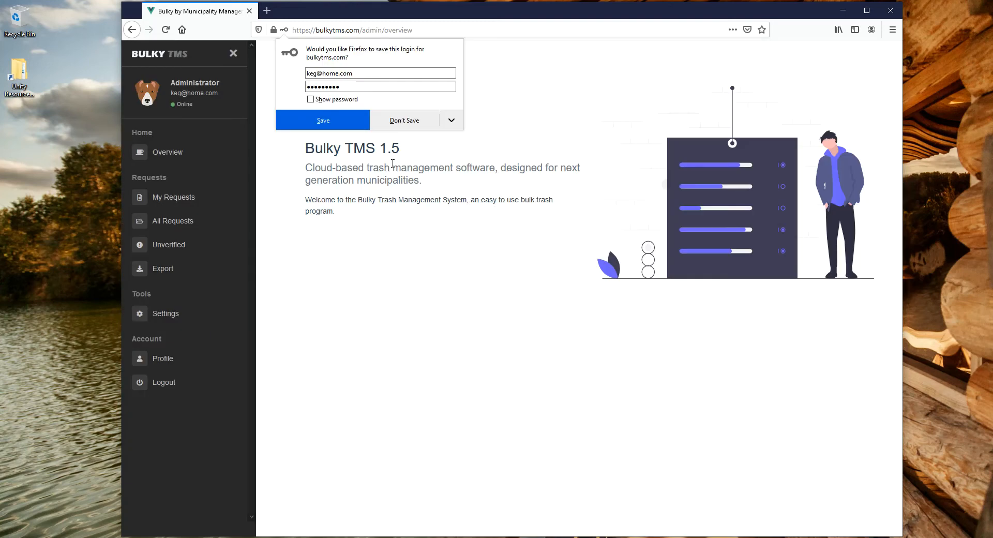
pyautogui.click(388, 123)
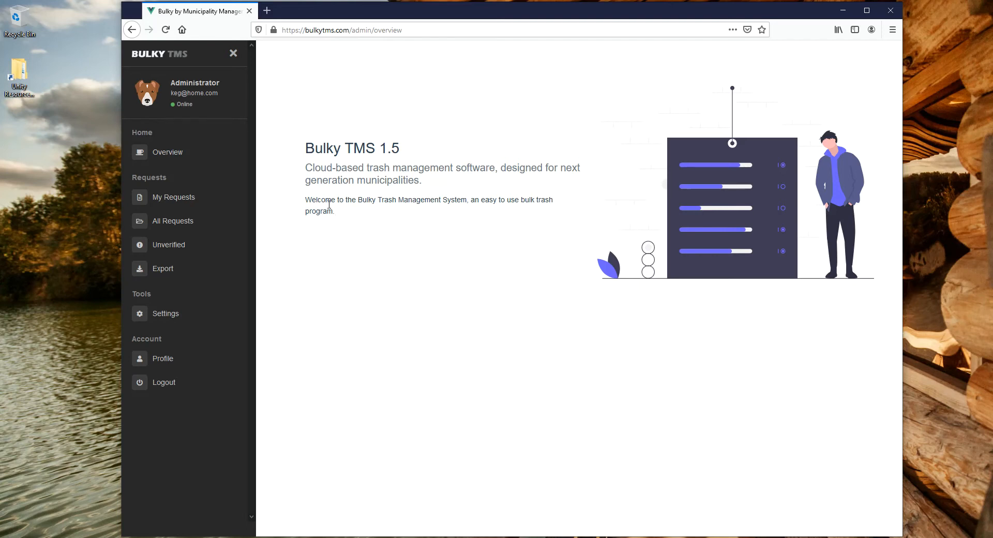
# Start a new request under My Requests and enter the customer's first and last name.
pyautogui.click(177, 200)
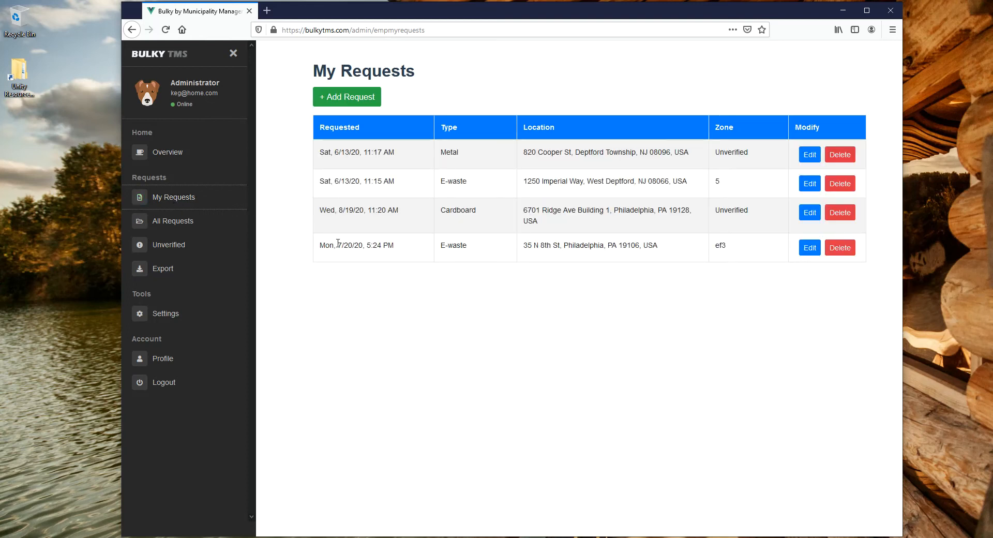
pyautogui.click(341, 99)
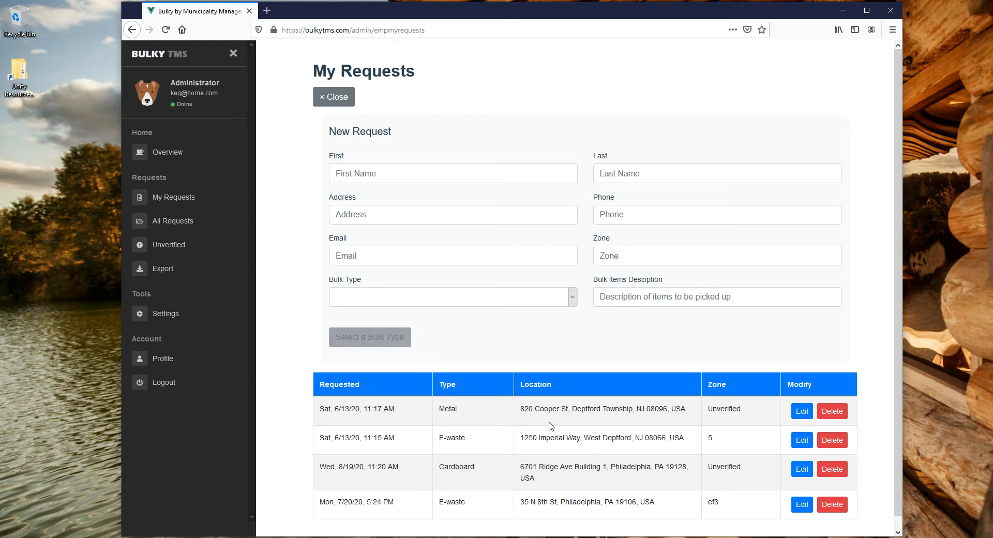
pyautogui.click(373, 173)
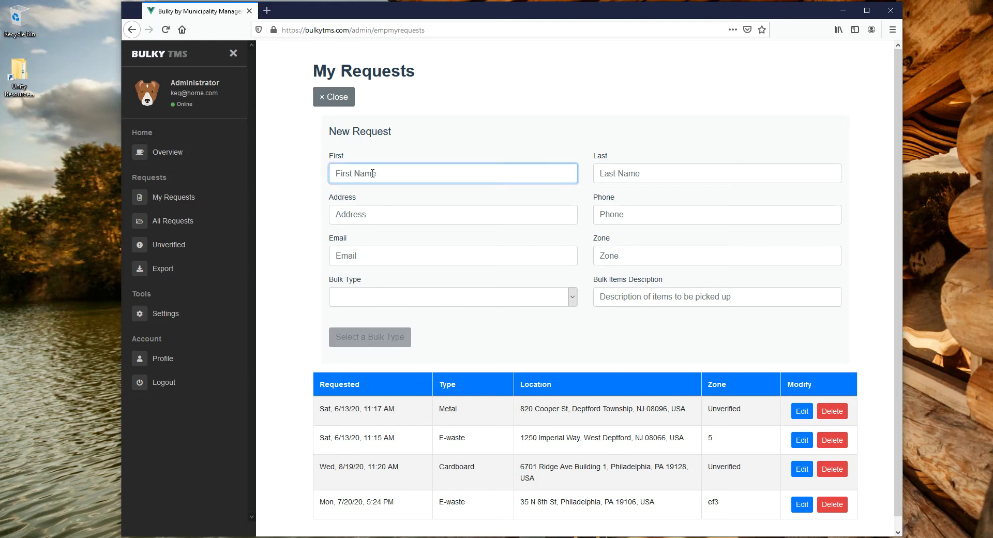
pyautogui.press('Tab')
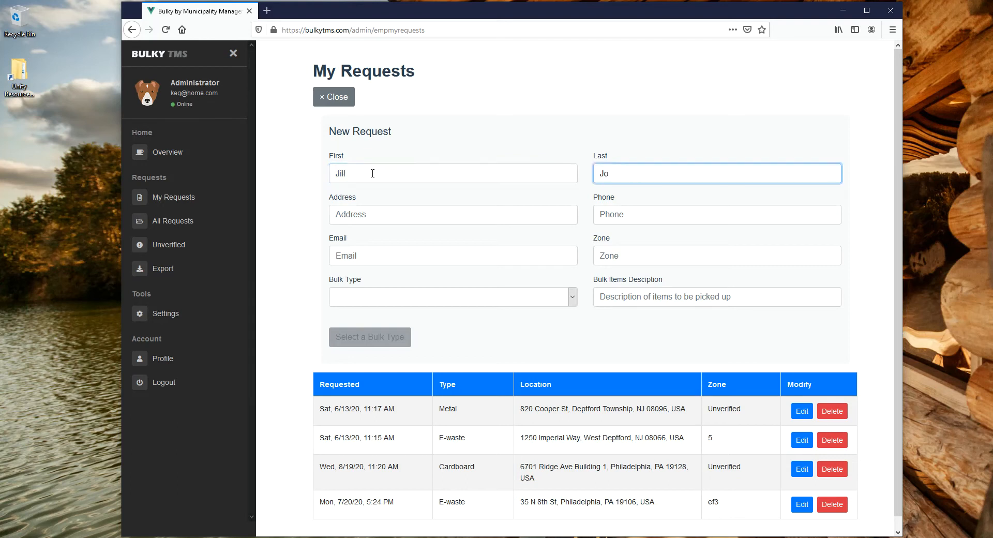
# Fill in the customer's pickup address from the suggestions, phone number and e-mail, leaving the zone blank.
pyautogui.press('Tab')
pyautogui.write('58')
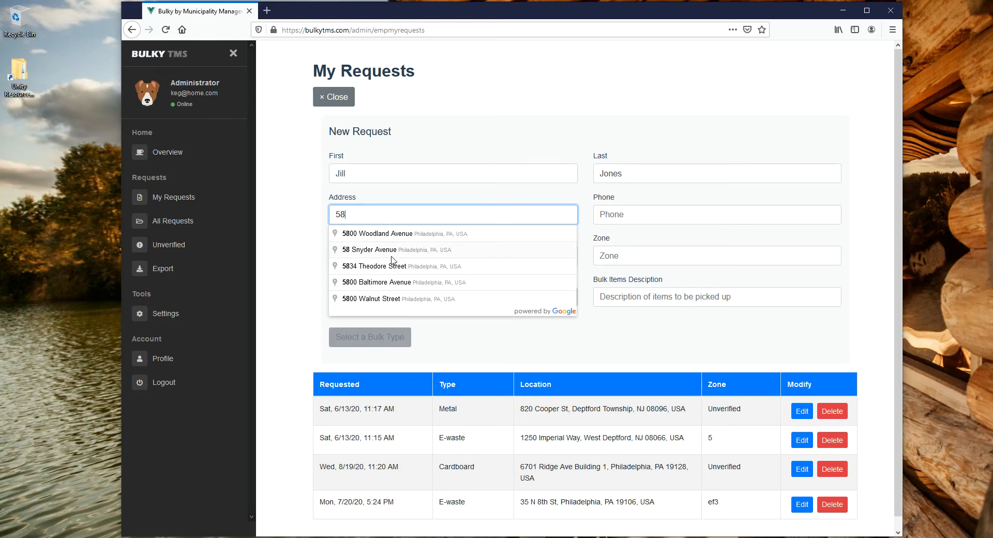
pyautogui.click(389, 253)
pyautogui.click(621, 218)
pyautogui.write('585858')
pyautogui.click(467, 248)
pyautogui.write('jill#home.com')
pyautogui.press('BackSpace')
pyautogui.press('BackSpace')
pyautogui.press('BackSpace')
pyautogui.press('BackSpace')
pyautogui.press('BackSpace')
pyautogui.press('BackSpace')
pyautogui.press('BackSpace')
pyautogui.press('BackSpace')
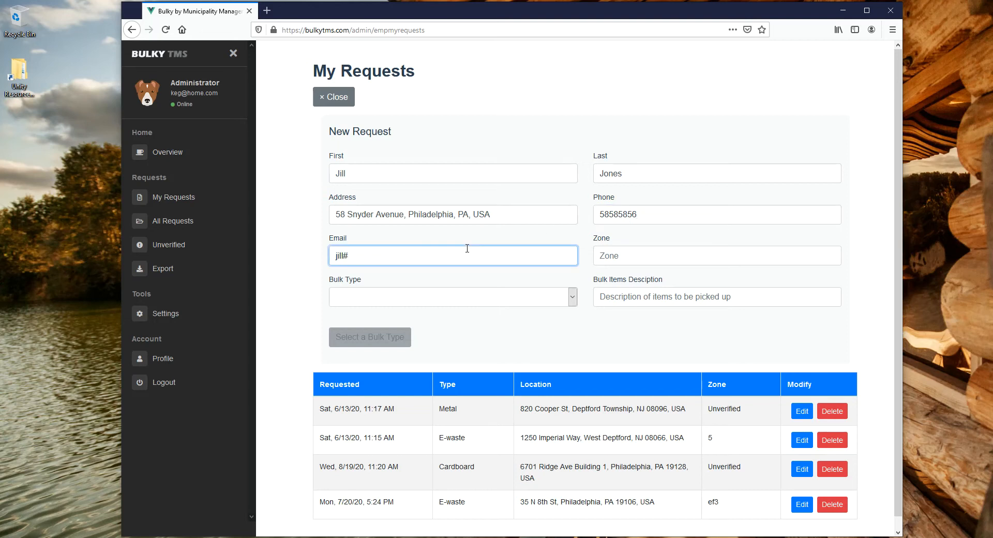
pyautogui.write('@home.com')
pyautogui.press('Tab')
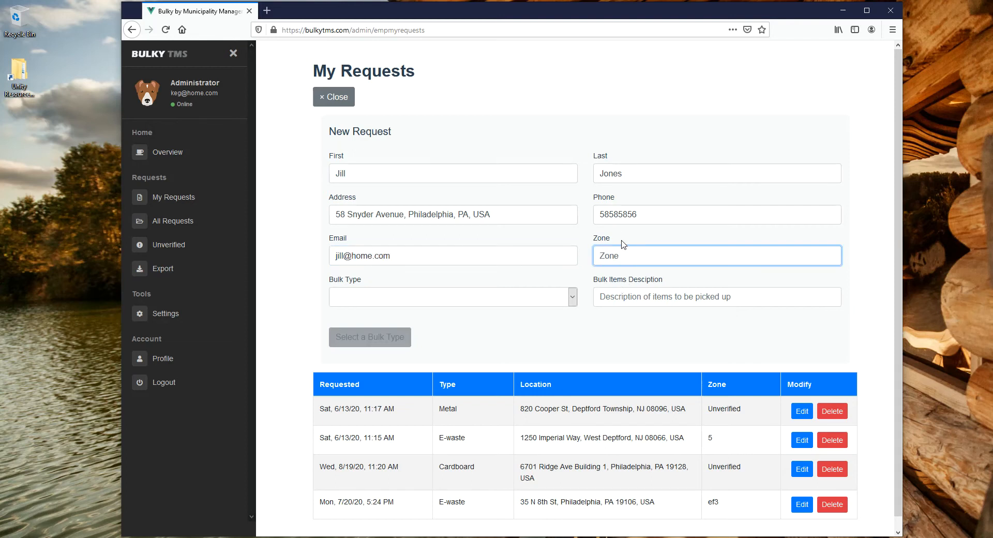
# Set the bulk type to Cardboard, enter the items description "afaefaefadfadsf", and save the request.
pyautogui.click(475, 303)
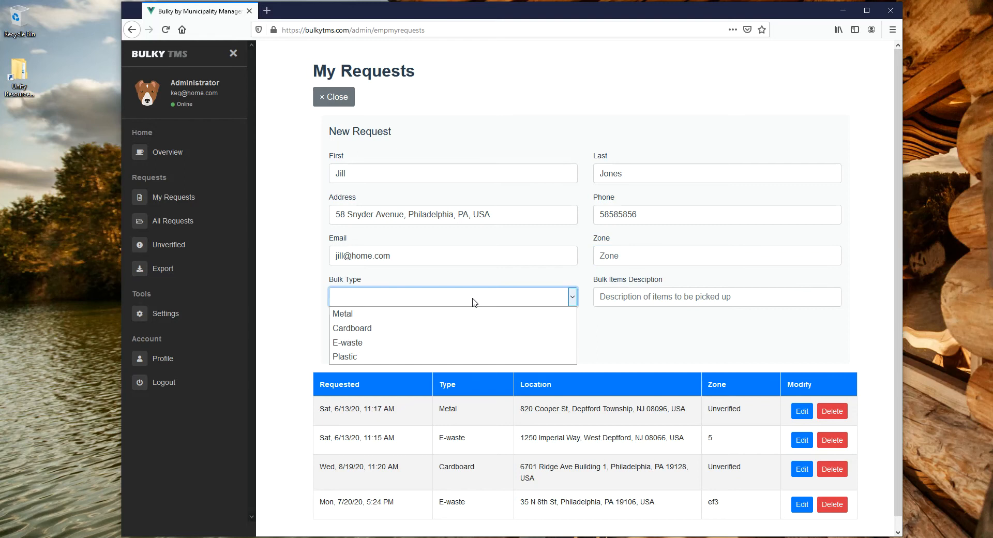
pyautogui.click(422, 332)
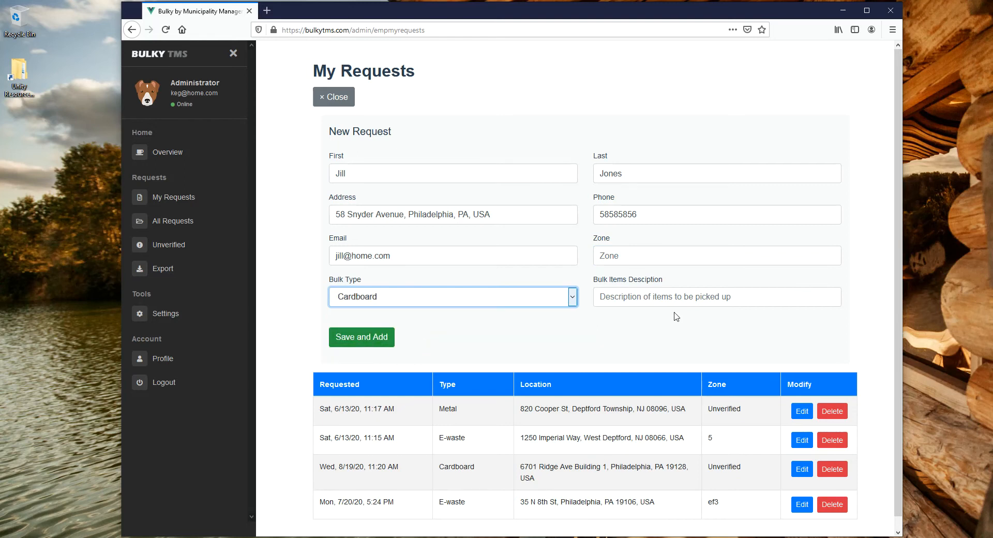
pyautogui.click(663, 296)
pyautogui.write('afaefaefa')
pyautogui.write('efaefa')
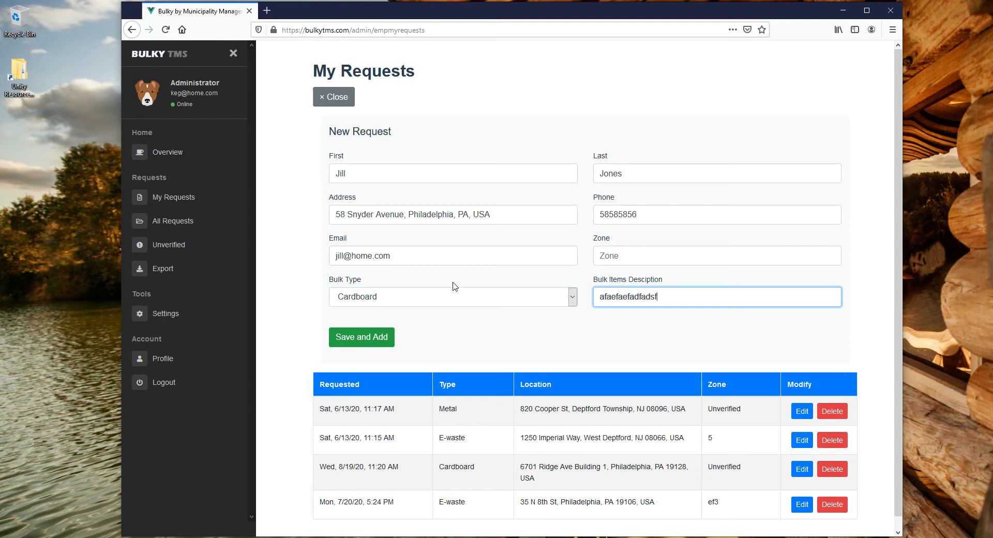
pyautogui.click(366, 337)
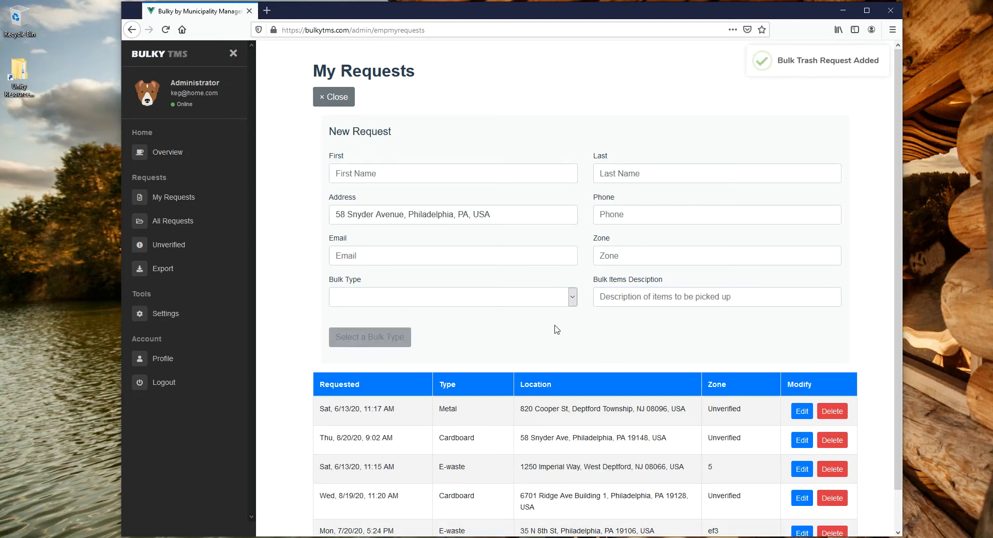
# Check the updated request list and close the New Request form.
pyautogui.scroll(-2, 556, 331)
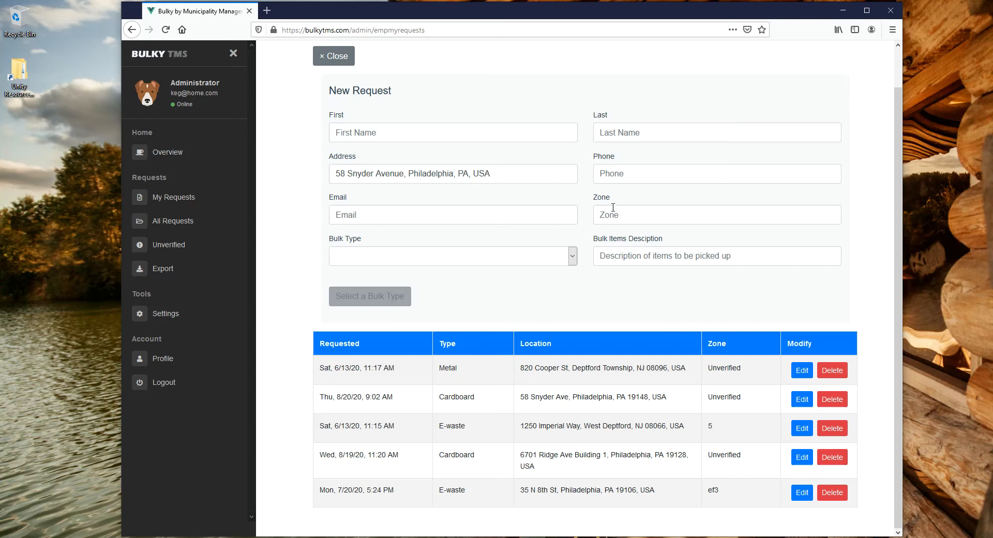
pyautogui.click(397, 132)
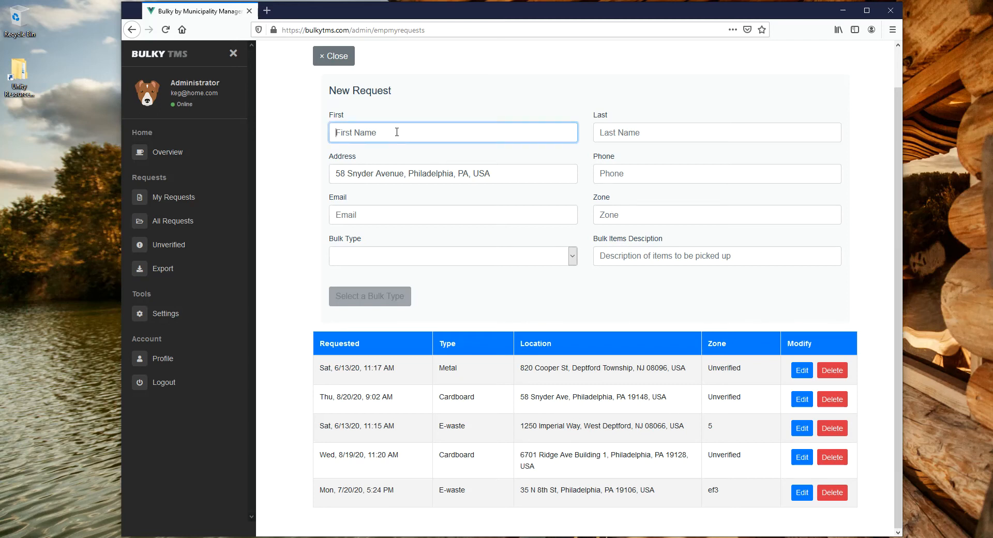
pyautogui.click(334, 56)
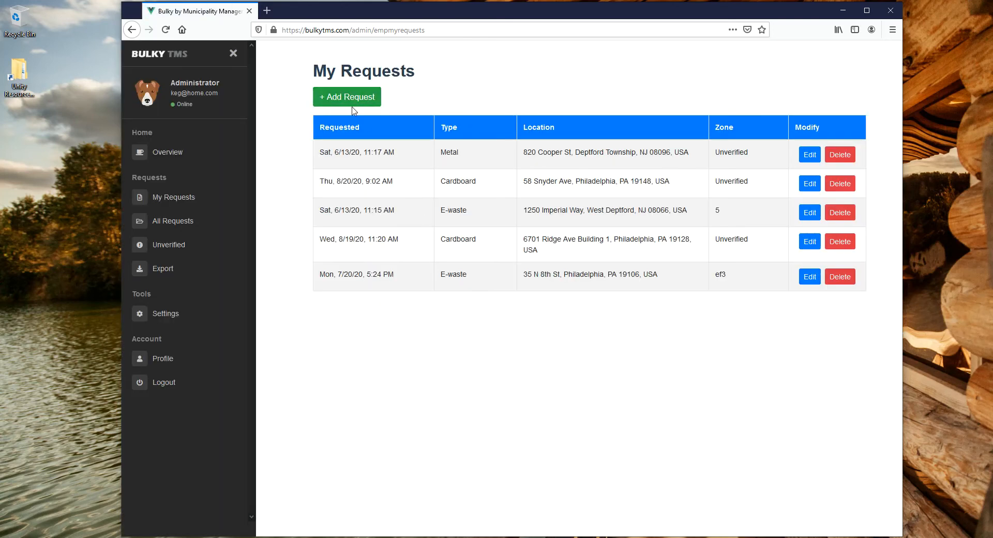
# Open another new request and fill in the second customer's first and last name.
pyautogui.click(357, 97)
pyautogui.click(351, 171)
pyautogui.click(683, 173)
# Enter the second customer's suggested pickup address, phone number and e-mail in the request.
pyautogui.click(380, 216)
pyautogui.write('3')
pyautogui.click(387, 253)
pyautogui.click(617, 215)
pyautogui.write('34334')
pyautogui.click(535, 257)
pyautogui.press('Tab')
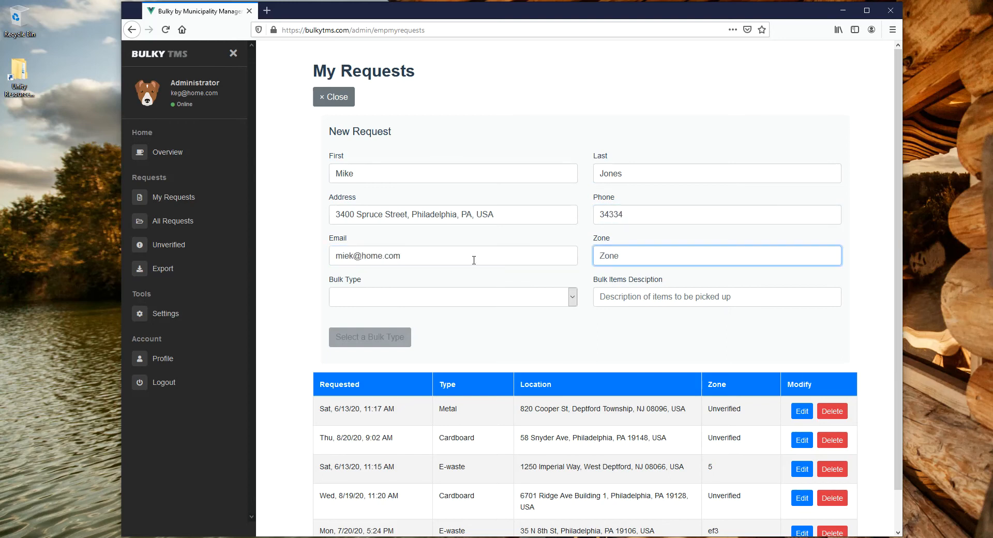
# Set the zone to K5, bulk type to Metal and items description to "feafeaef", and save the request.
pyautogui.write('K5')
pyautogui.click(409, 302)
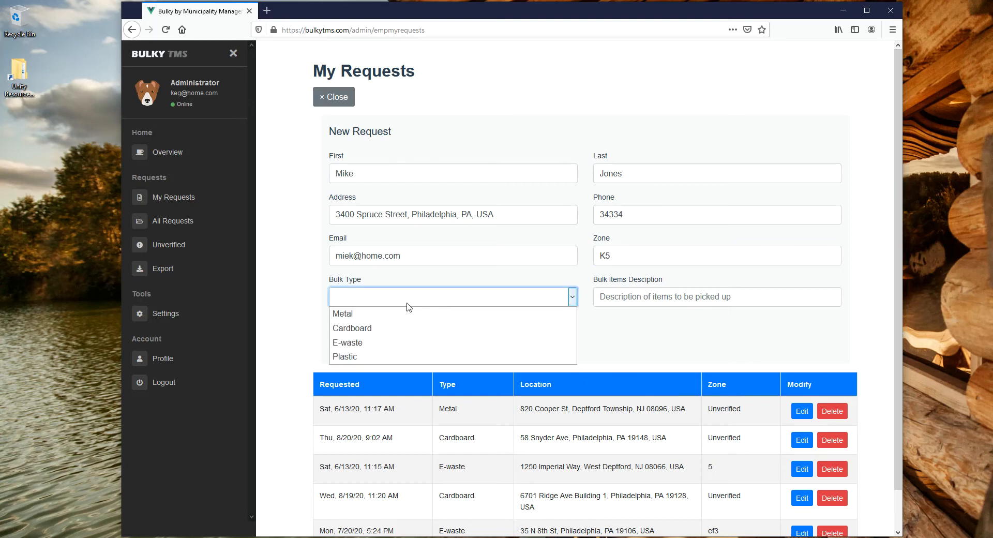
pyautogui.click(403, 321)
pyautogui.click(644, 297)
pyautogui.write('feafeaef')
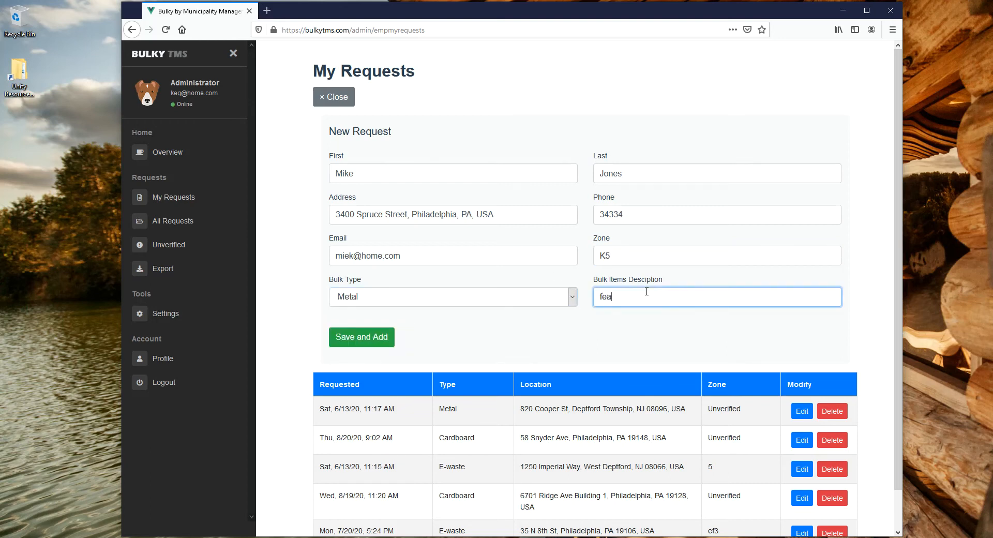
pyautogui.click(163, 526)
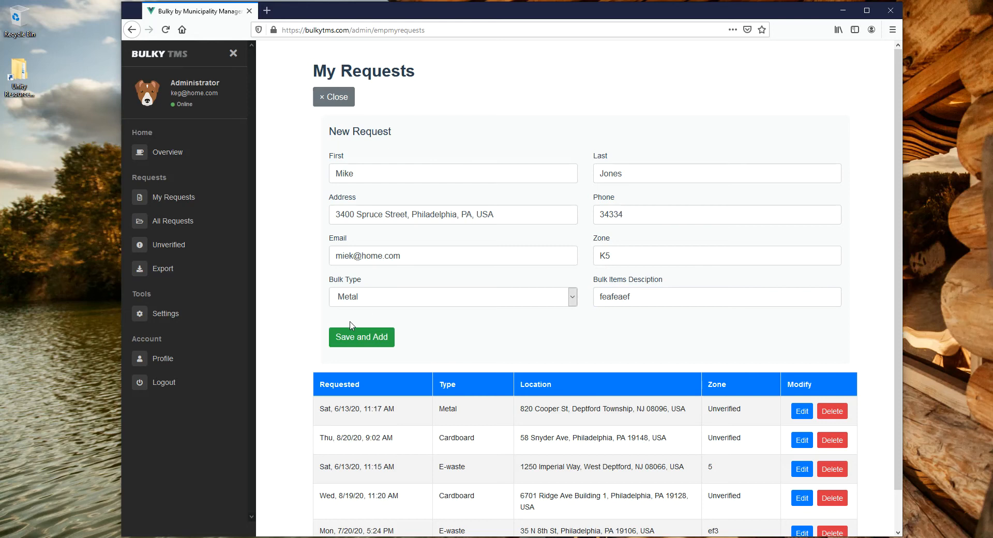
pyautogui.click(365, 337)
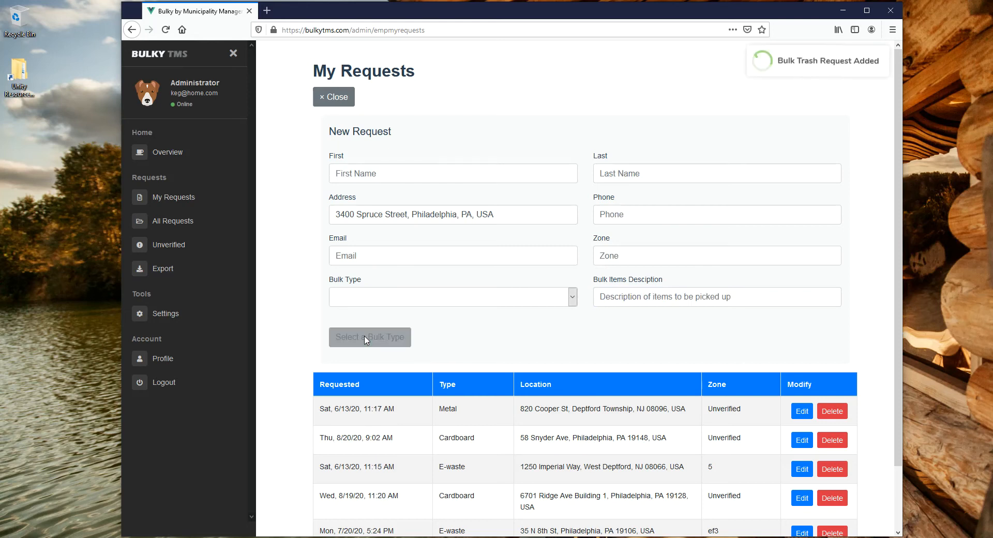
pyautogui.scroll(-1, 535, 321)
pyautogui.scroll(-2, 535, 321)
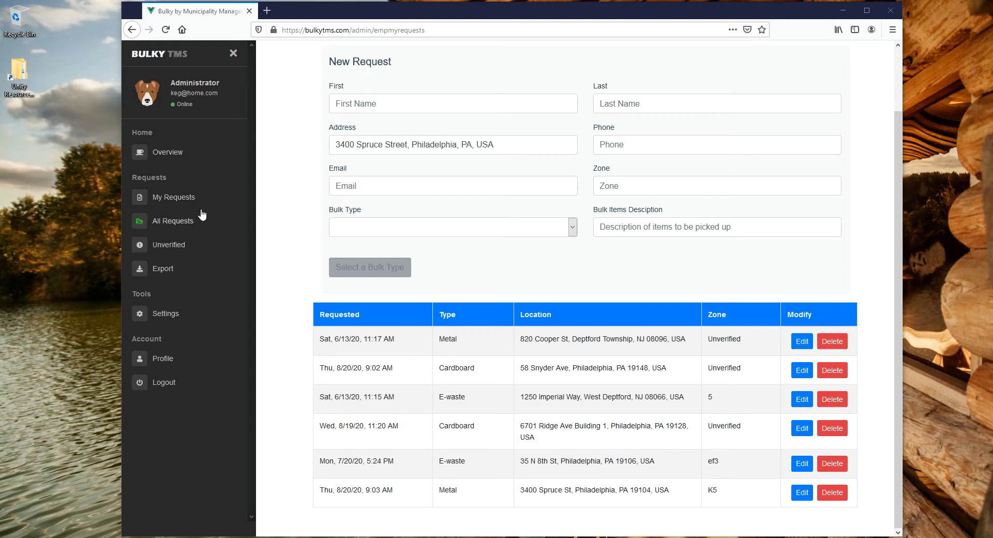
# Open the unverified cardboard request dated 8/20/20, 9:02 AM, enter "fgh" as its assigned zone, and close it without updating.
pyautogui.click(173, 250)
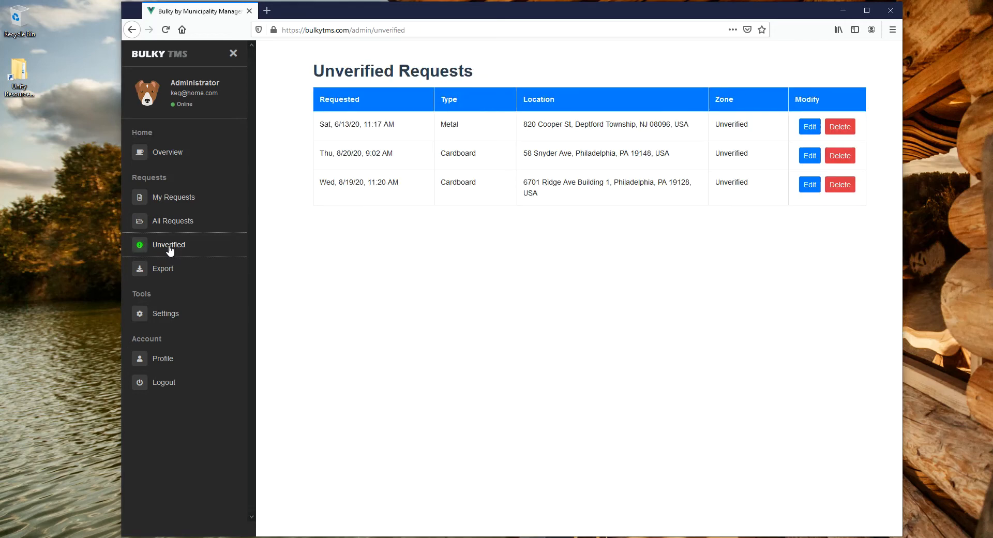
pyautogui.click(810, 156)
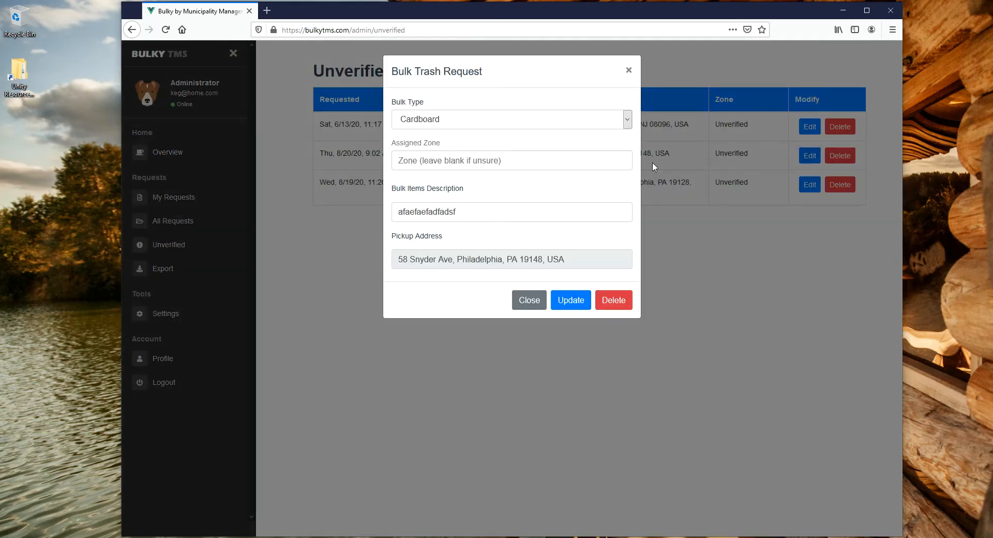
pyautogui.click(433, 161)
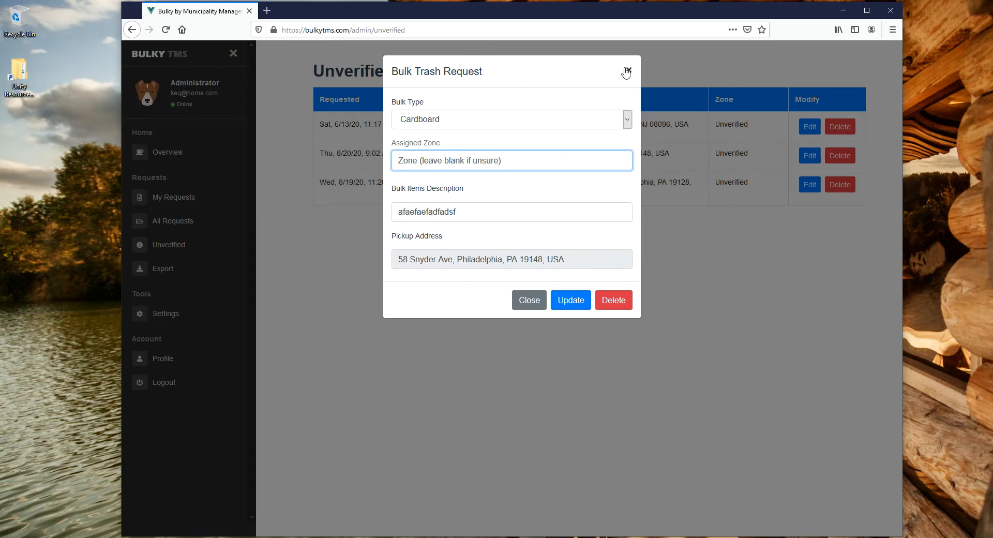
pyautogui.write('fgh')
pyautogui.click(634, 73)
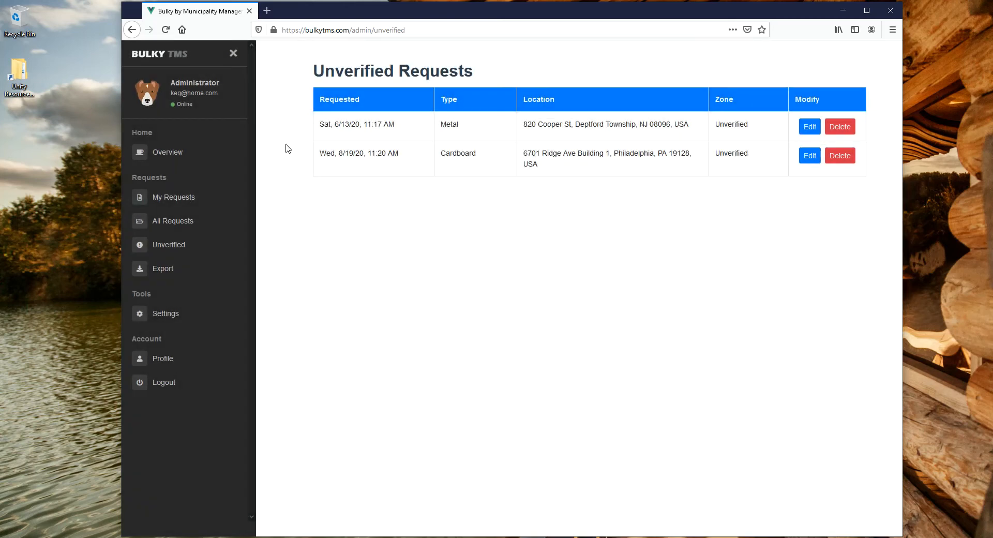
# Return to My Requests and look at the Zone field in a blank new request form.
pyautogui.click(183, 202)
pyautogui.click(339, 97)
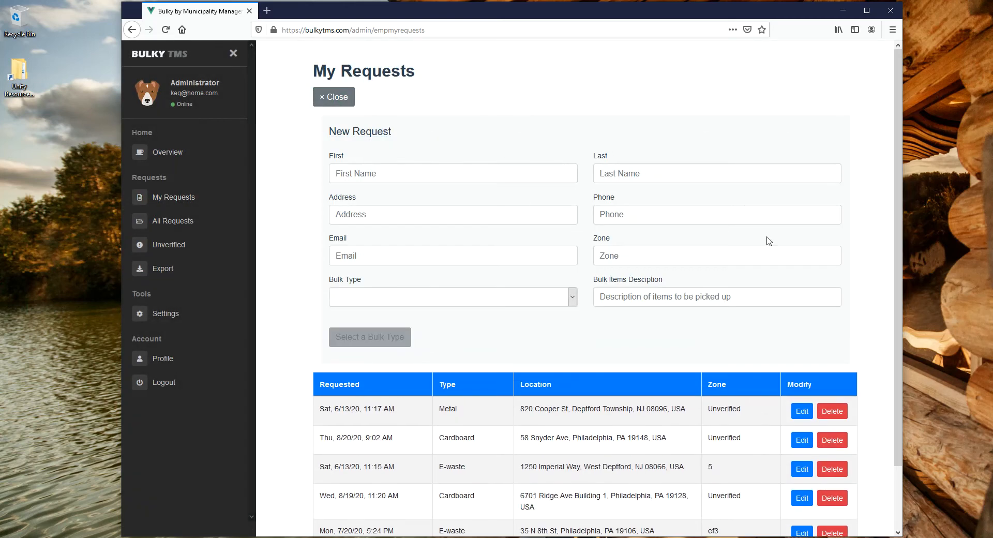
pyautogui.click(626, 260)
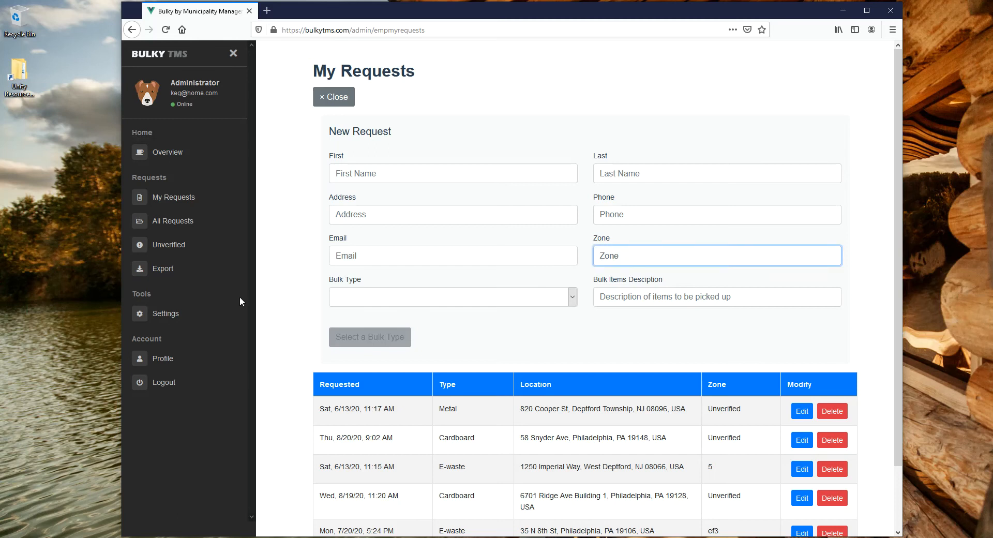
# View all requests, inspect the details of the cardboard request in zone y5, and close them.
pyautogui.click(164, 223)
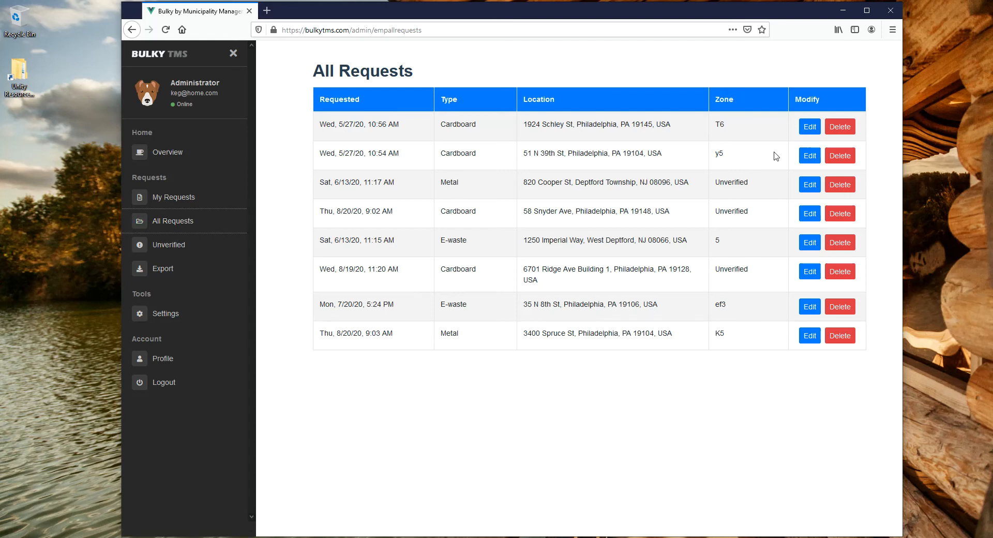
pyautogui.click(811, 156)
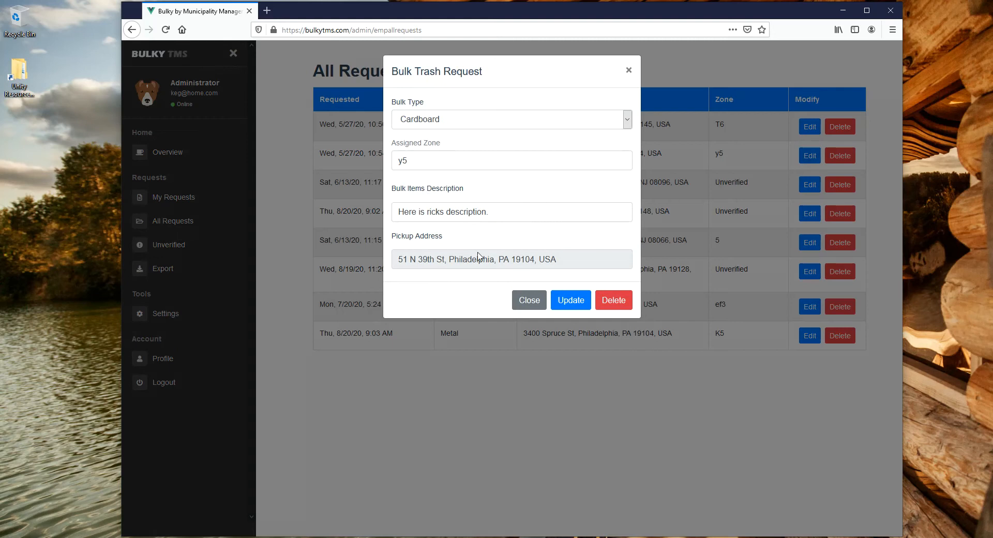
pyautogui.click(628, 73)
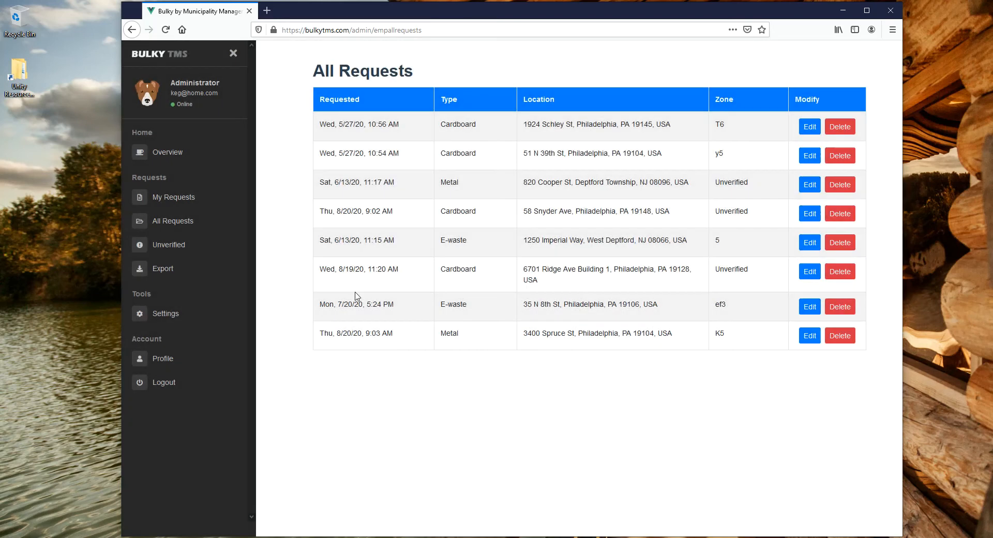
# Load the exportable requests table and try sorting by type and request date, ending with location in descending order.
pyautogui.click(161, 271)
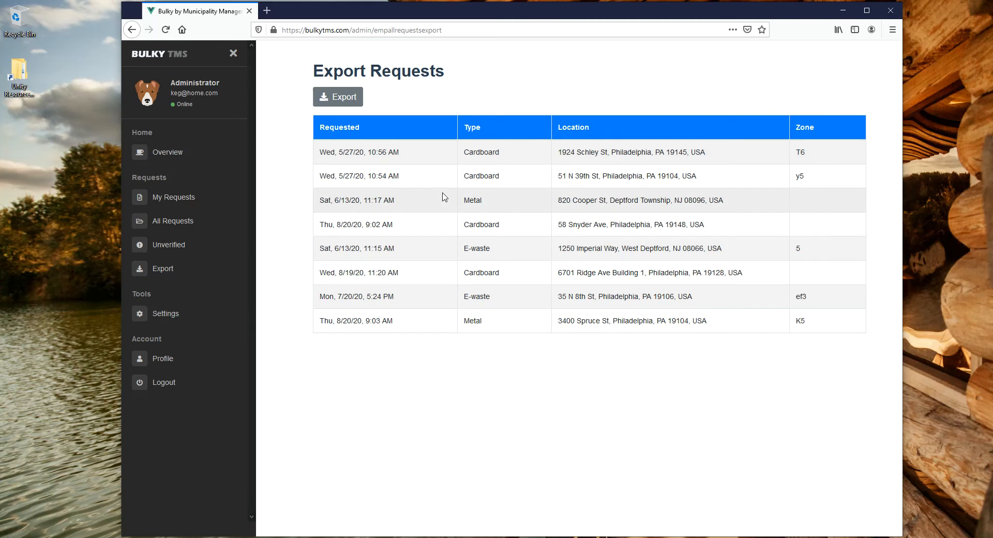
pyautogui.click(344, 104)
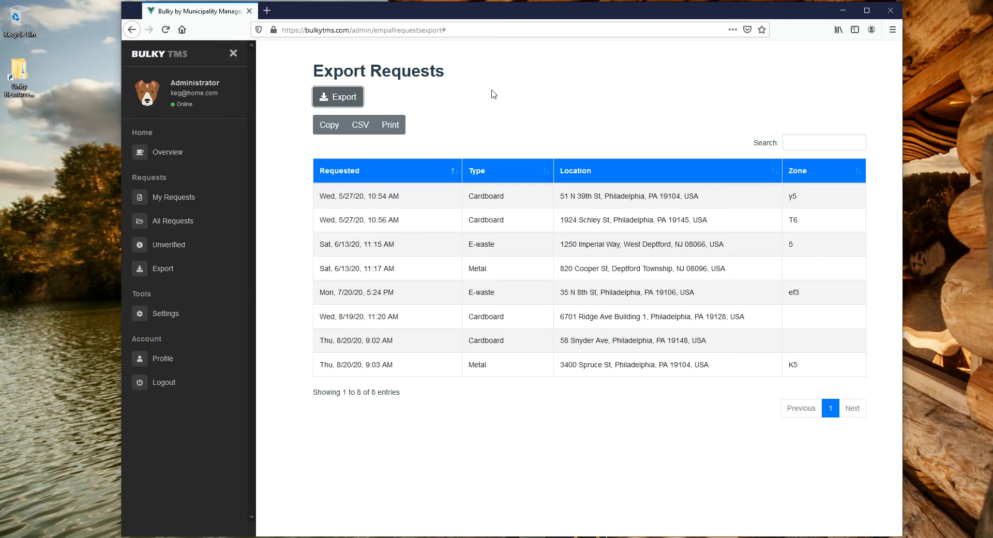
pyautogui.click(543, 171)
pyautogui.click(457, 171)
pyautogui.click(456, 171)
pyautogui.click(771, 172)
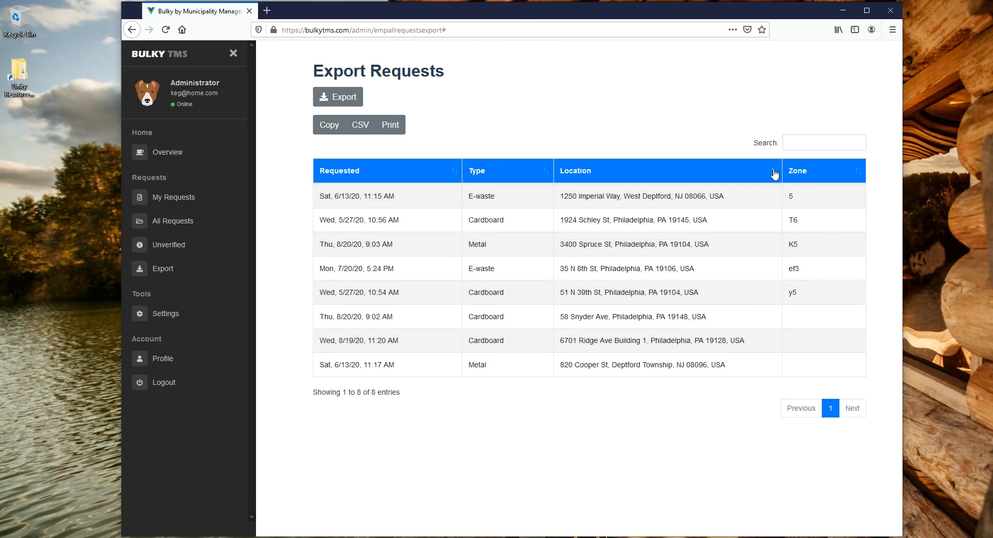
pyautogui.click(773, 172)
# Export the sorted requests table as a CSV file and open it in Excel.
pyautogui.click(336, 98)
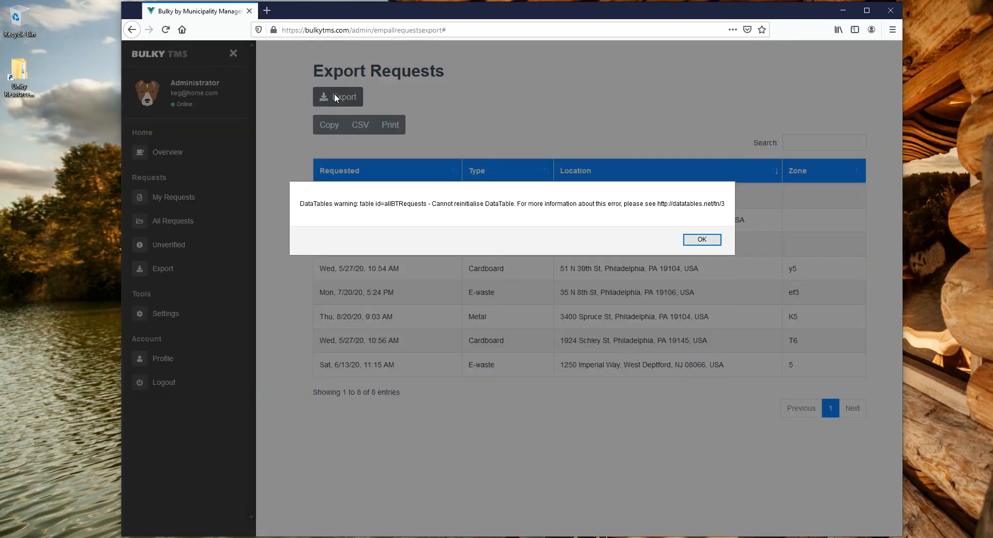
pyautogui.click(701, 239)
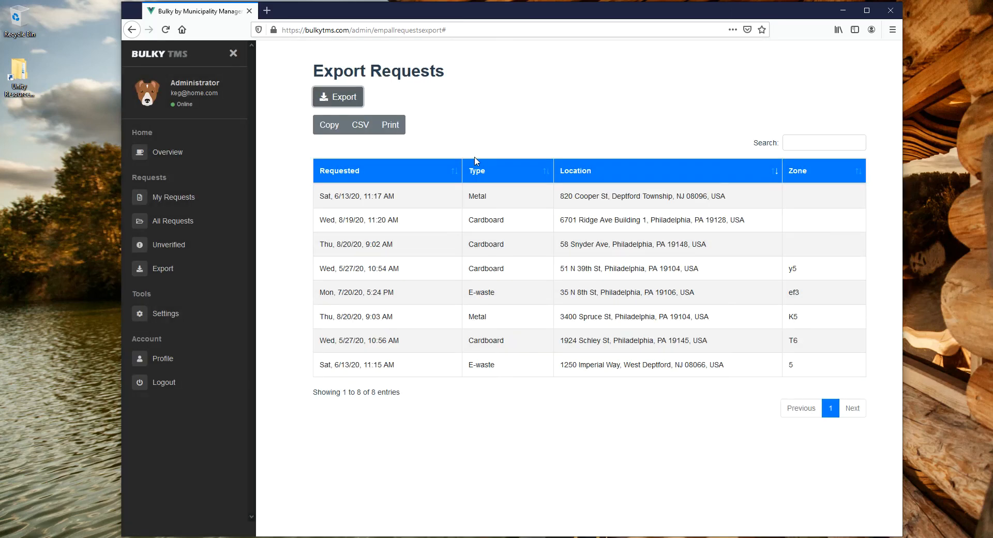
pyautogui.click(361, 125)
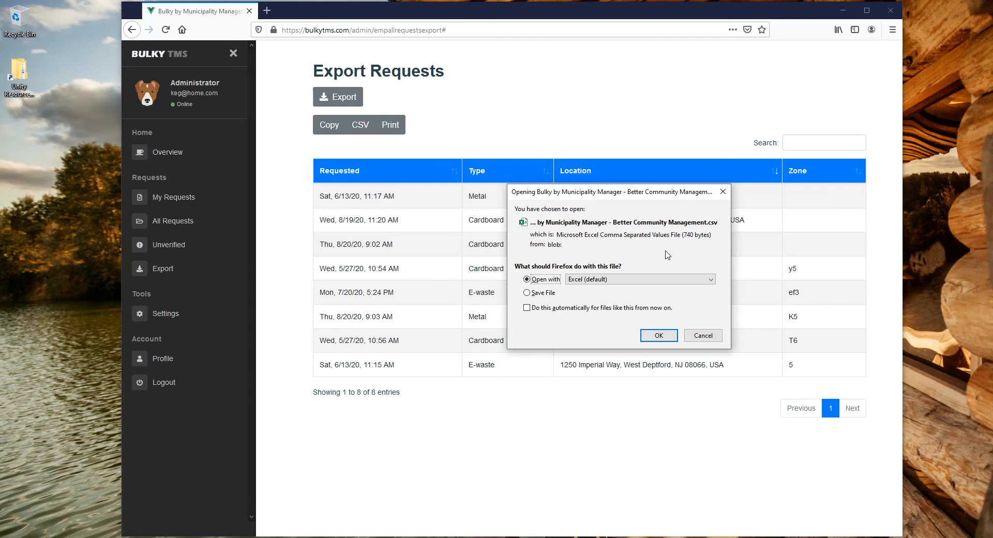
pyautogui.click(660, 338)
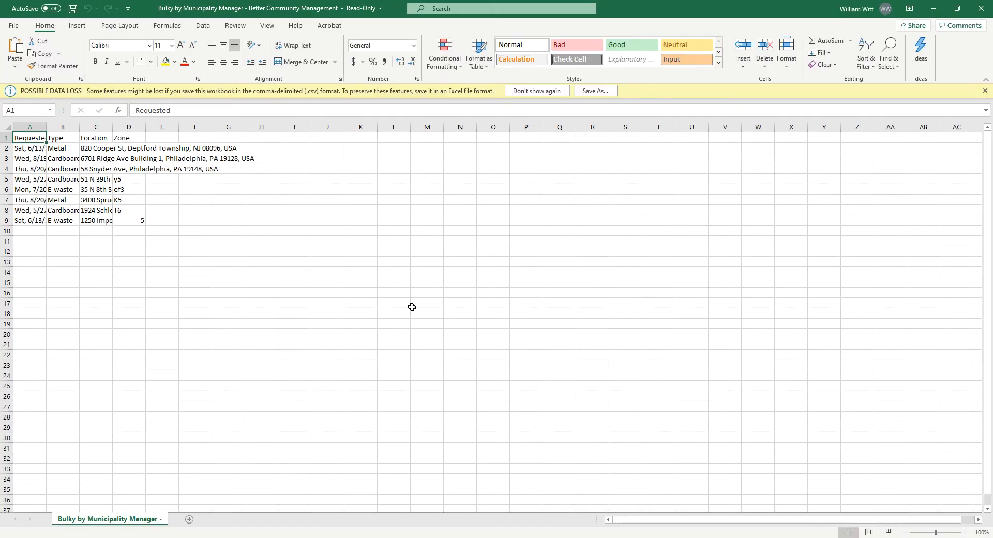
# Widen the Requested, Type, Location and Zone columns of the exported sheet and switch back to Firefox.
pyautogui.moveTo(46, 126); pyautogui.dragTo(417, 130)
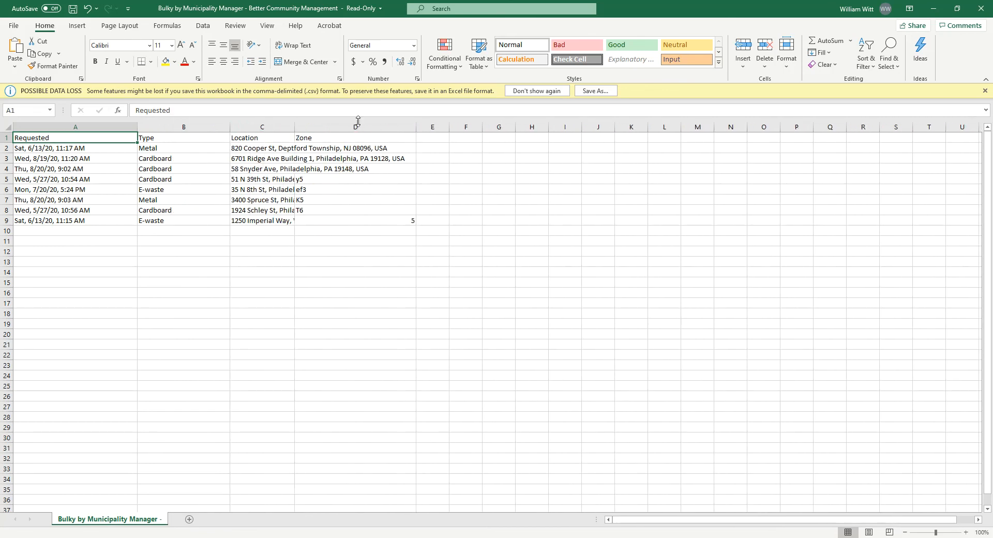
pyautogui.moveTo(294, 129); pyautogui.dragTo(348, 126)
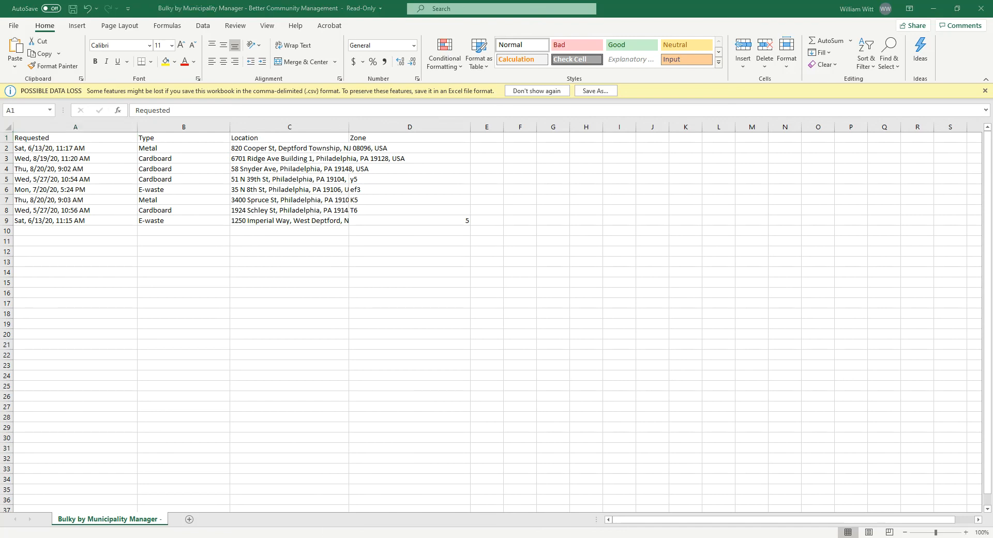
pyautogui.click(291, 537)
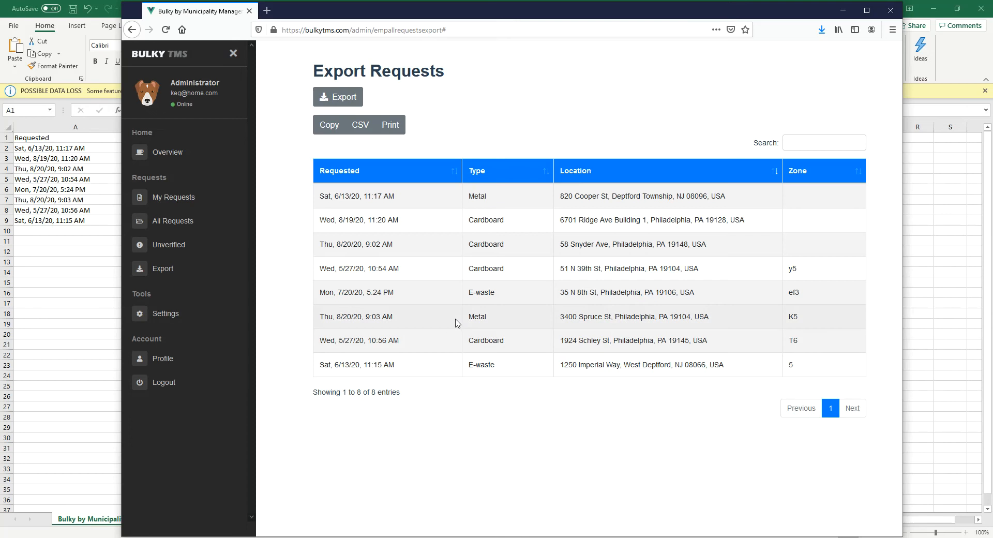
# Open the bulk trash settings and preview the resident view for the E-waste bulk type.
pyautogui.click(175, 313)
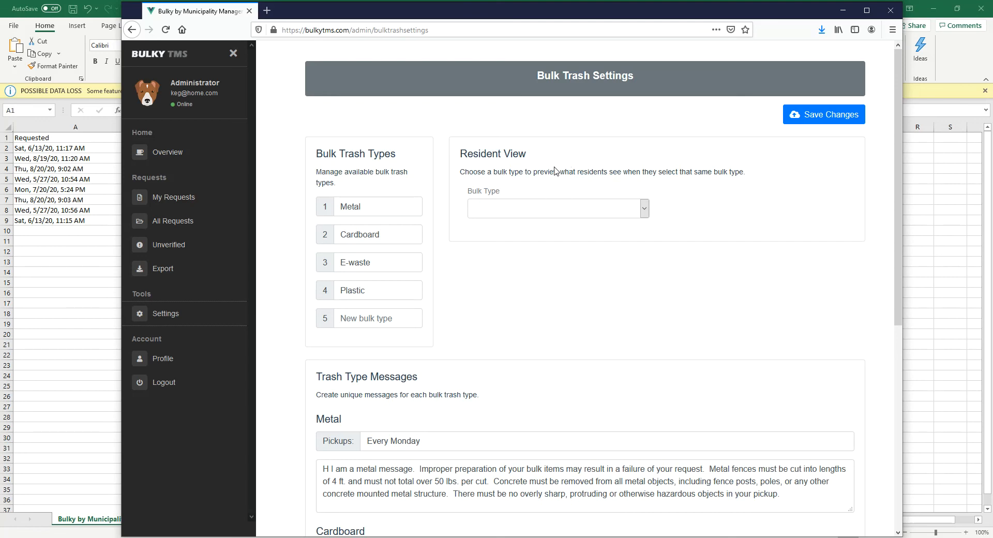
pyautogui.click(644, 208)
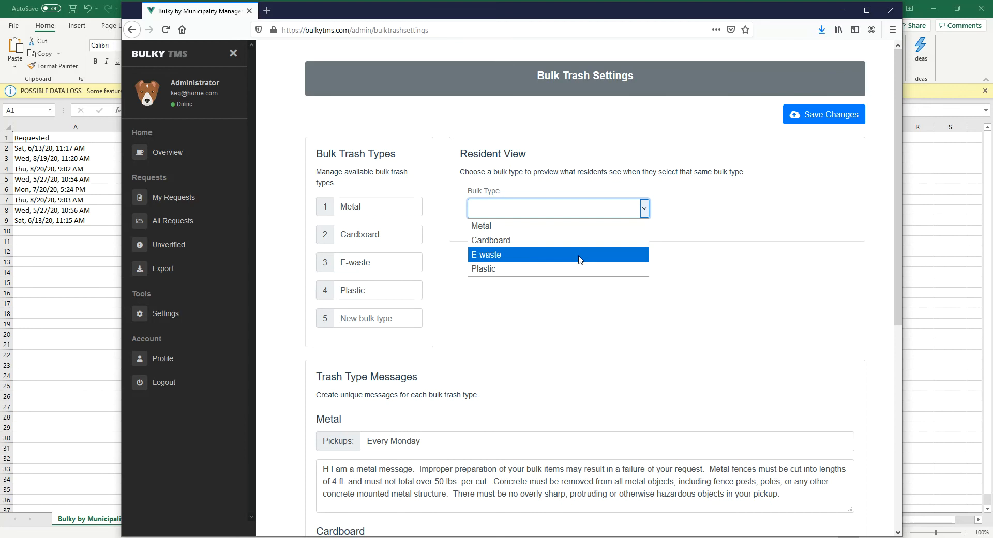
pyautogui.click(580, 254)
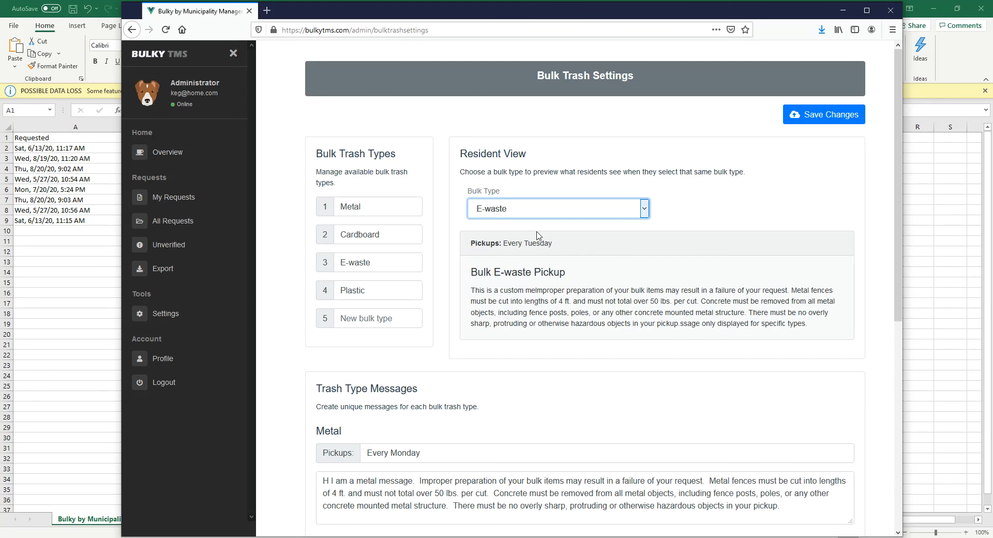
# Insert "Change this." at the start of the E-waste message, check it in the resident view, and save the settings.
pyautogui.scroll(-5, 455, 376)
pyautogui.scroll(-2, 472, 378)
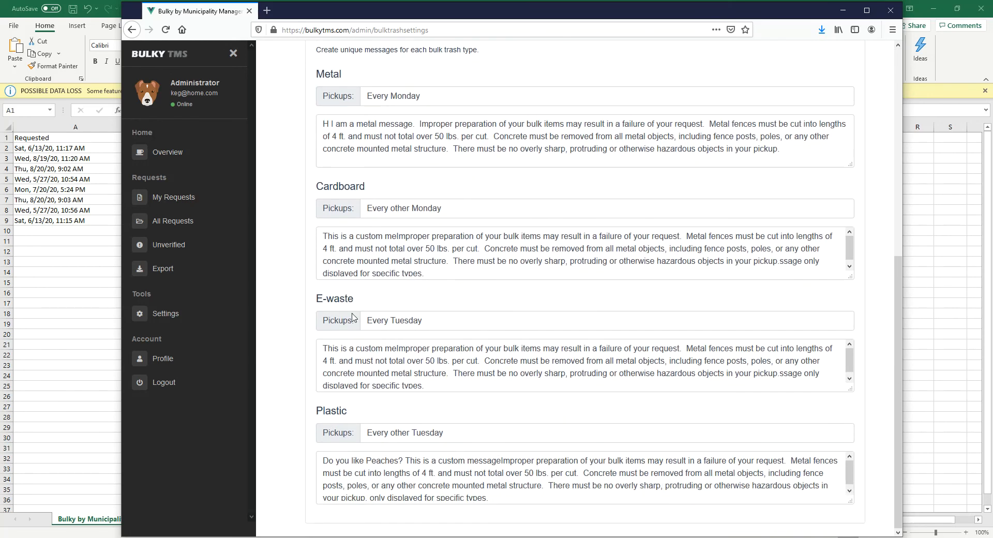
pyautogui.click(322, 348)
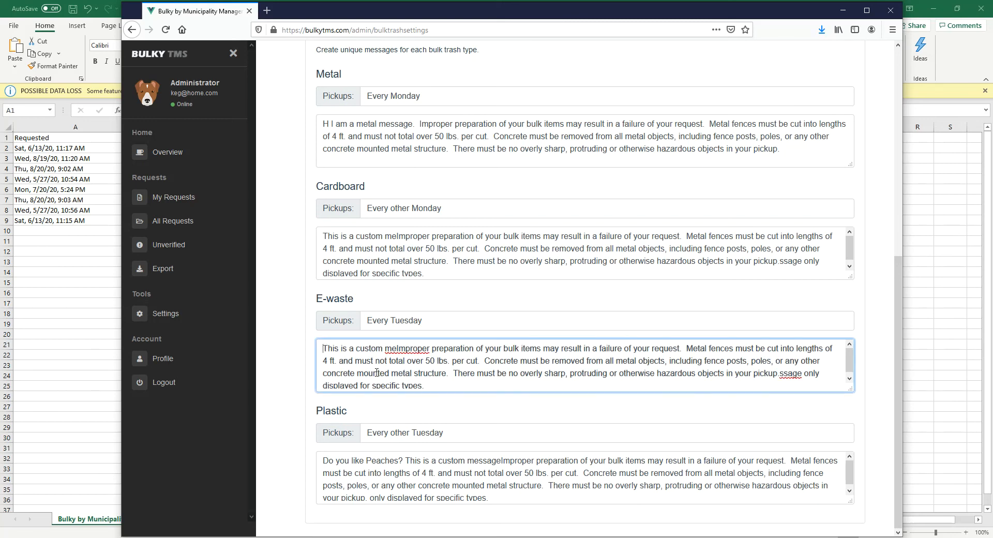
pyautogui.write('Change this.')
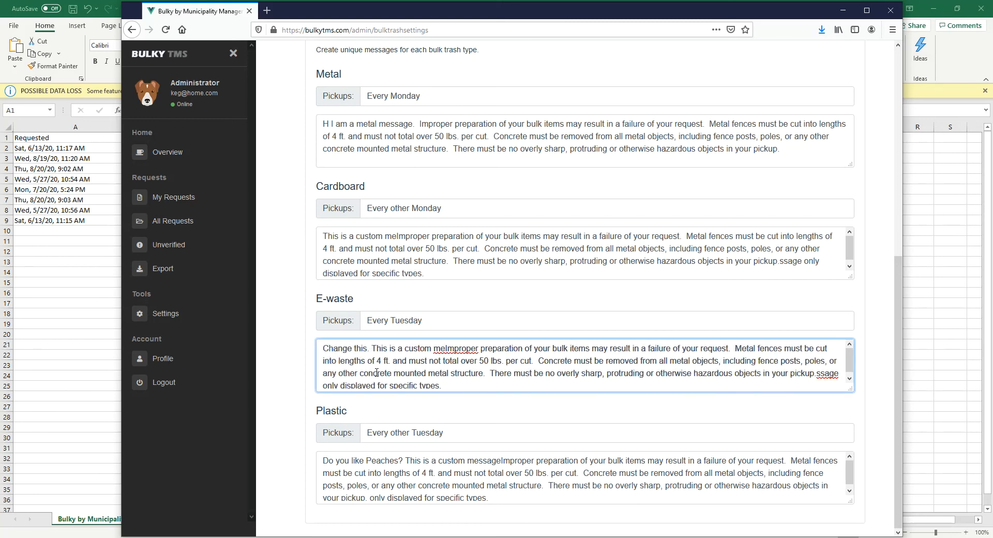
pyautogui.scroll(7, 341, 380)
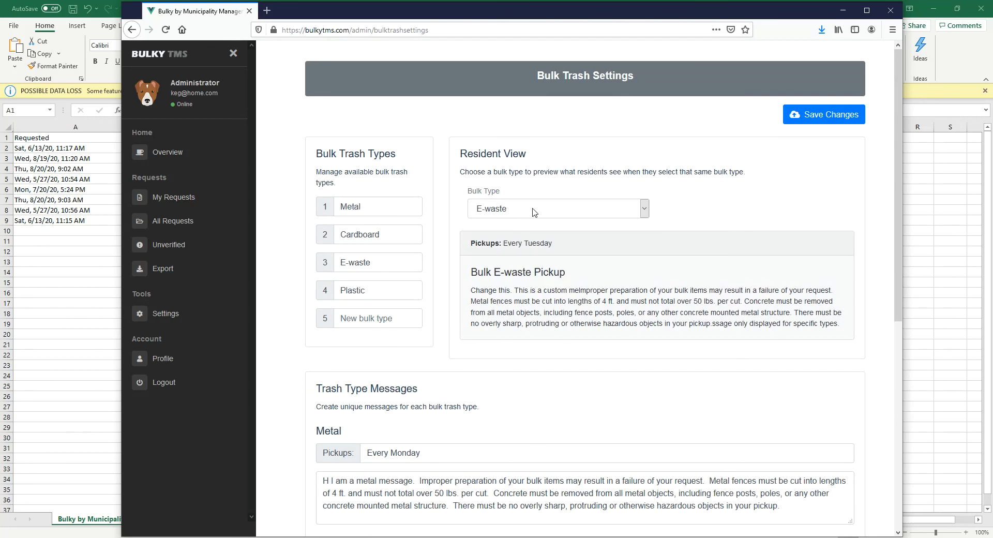
pyautogui.scroll(-7, 499, 405)
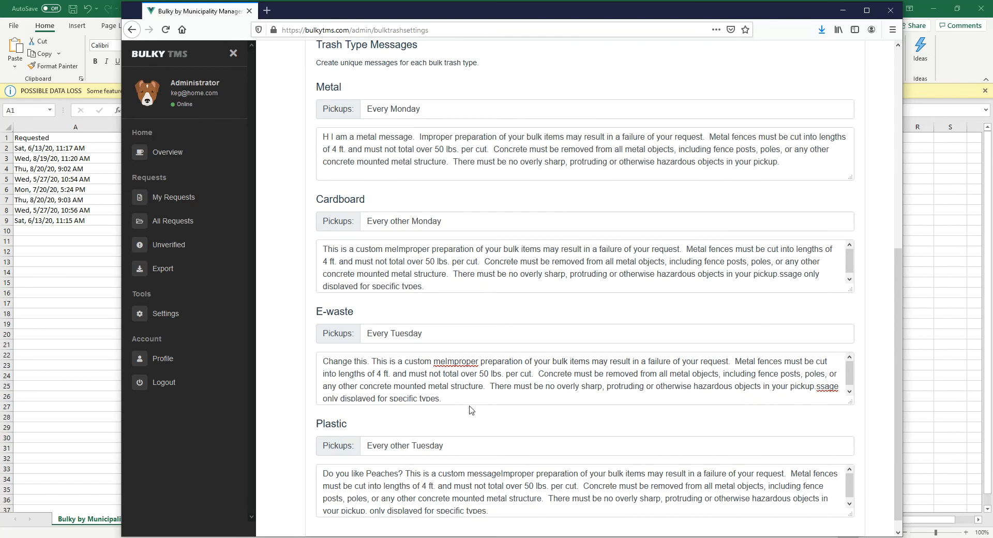
pyautogui.scroll(7, 420, 418)
pyautogui.click(810, 115)
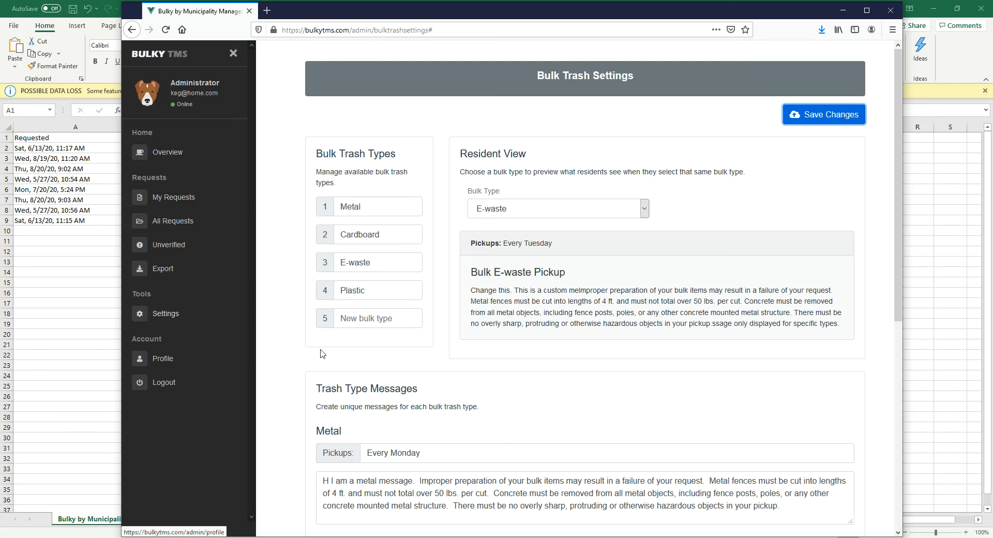
# View the administrator's profile settings and log out of the account.
pyautogui.click(166, 362)
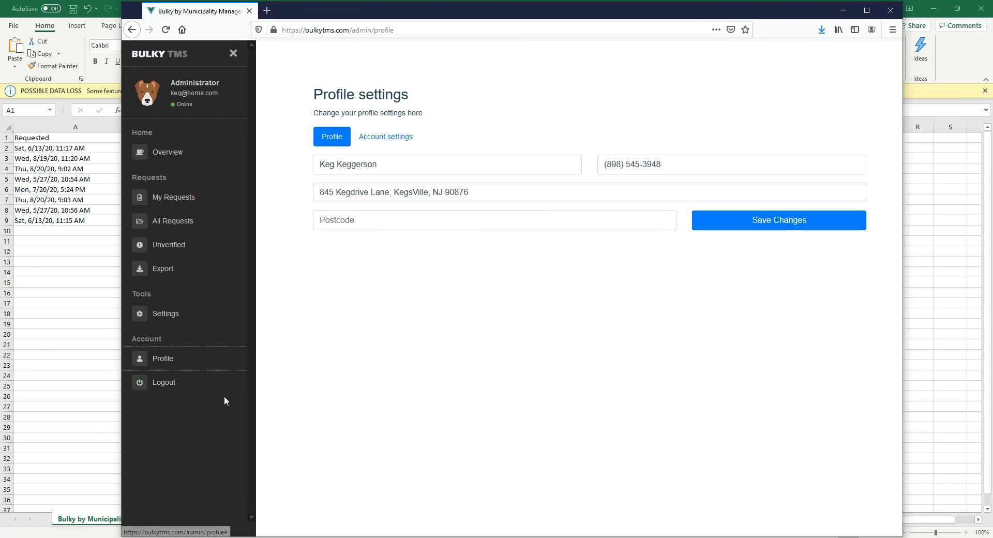
pyautogui.click(181, 391)
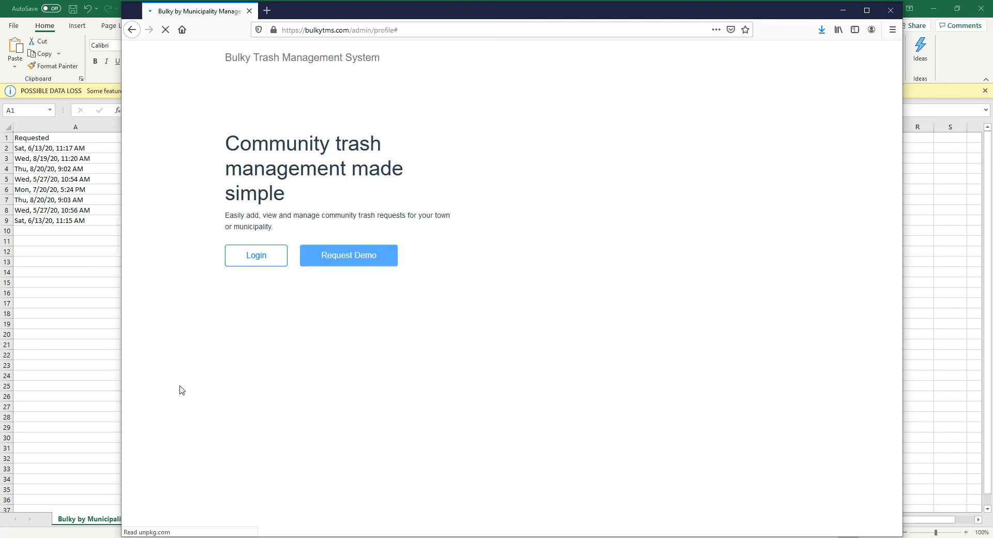